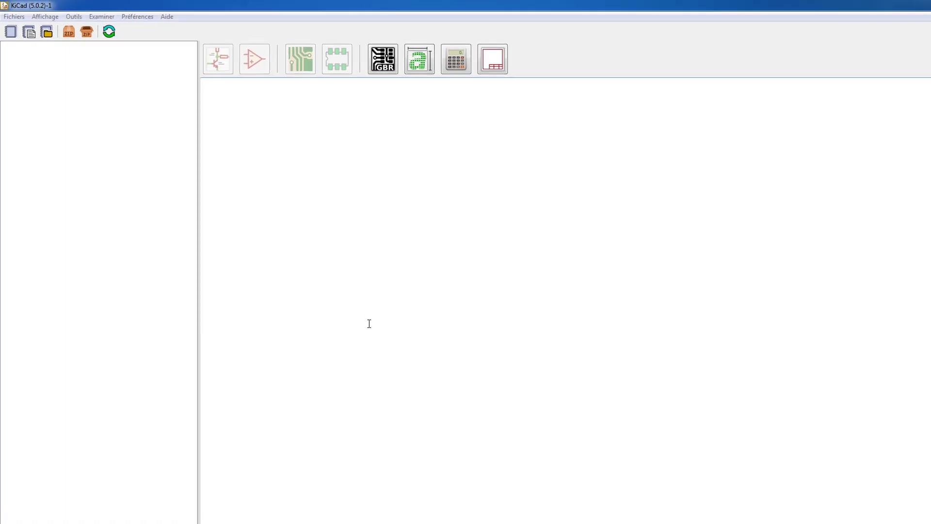
# Create a new project named MonNouveauProjet and open its schematic, MonNouveauProjet.sch.
pyautogui.click(22, 25)
pyautogui.moveTo(68, 55)
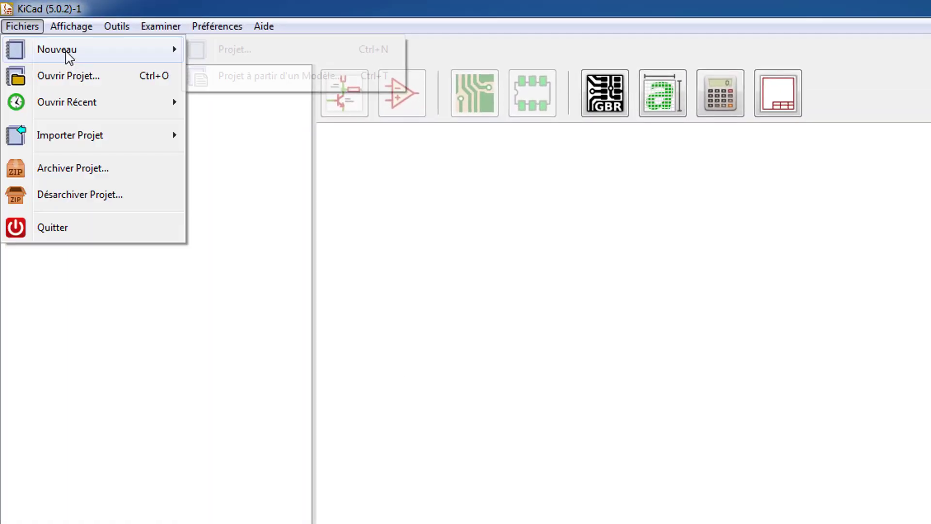
pyautogui.click(236, 51)
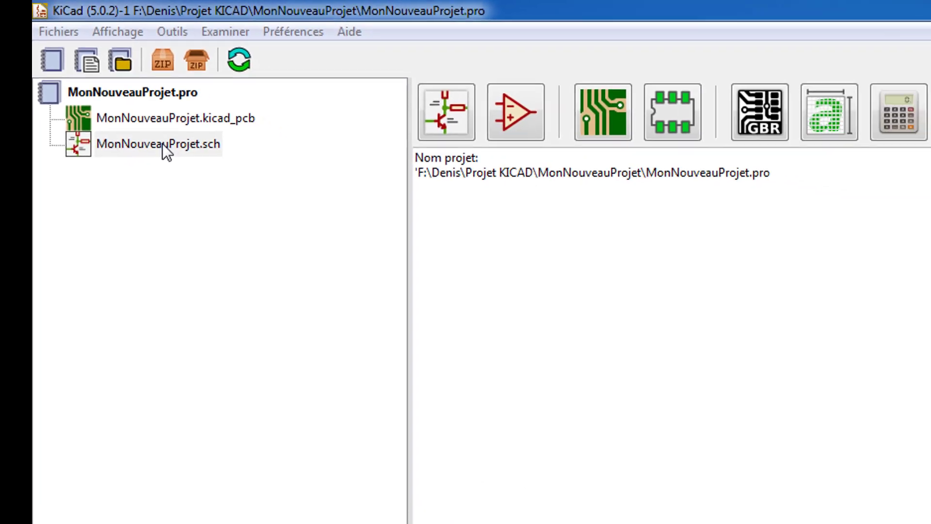
pyautogui.moveTo(0, 24); pyautogui.dragTo(584, 0)
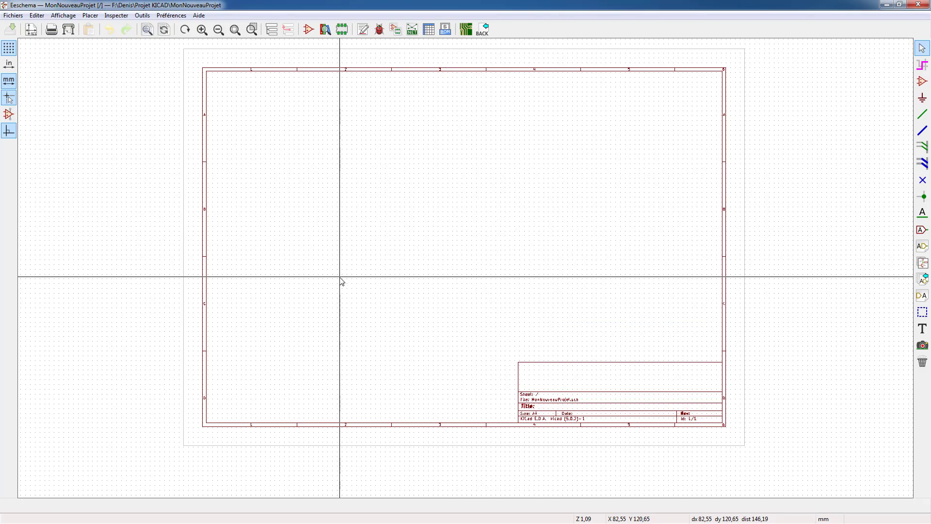
# Review the global and project-specific symbol library tables, then cancel without making changes.
pyautogui.click(172, 15)
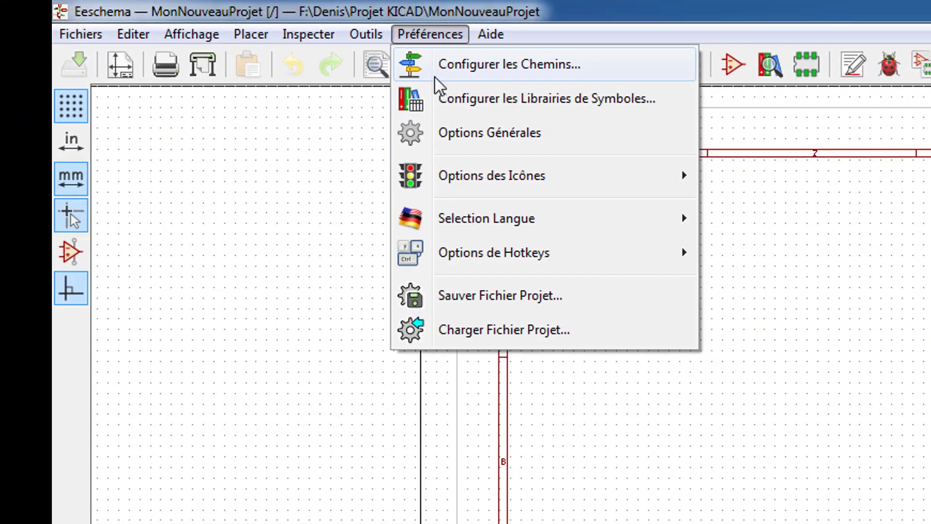
pyautogui.click(466, 95)
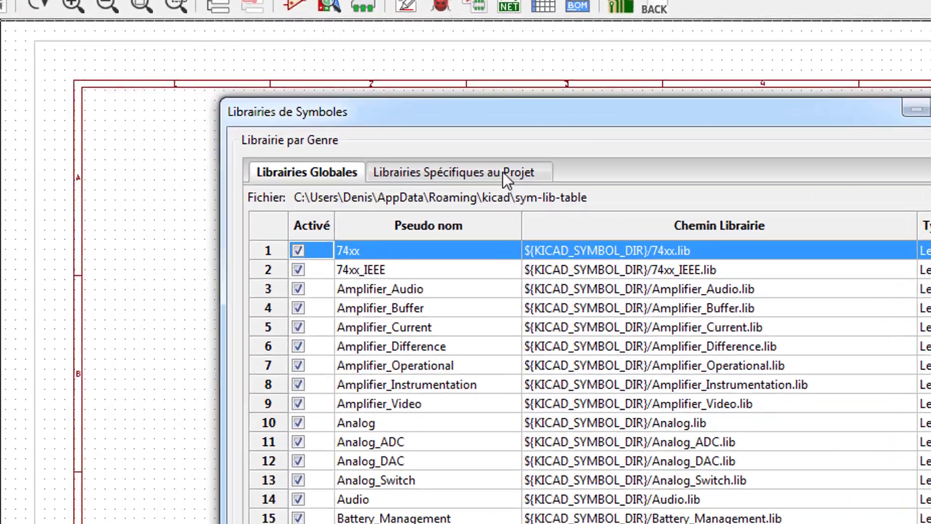
pyautogui.click(430, 129)
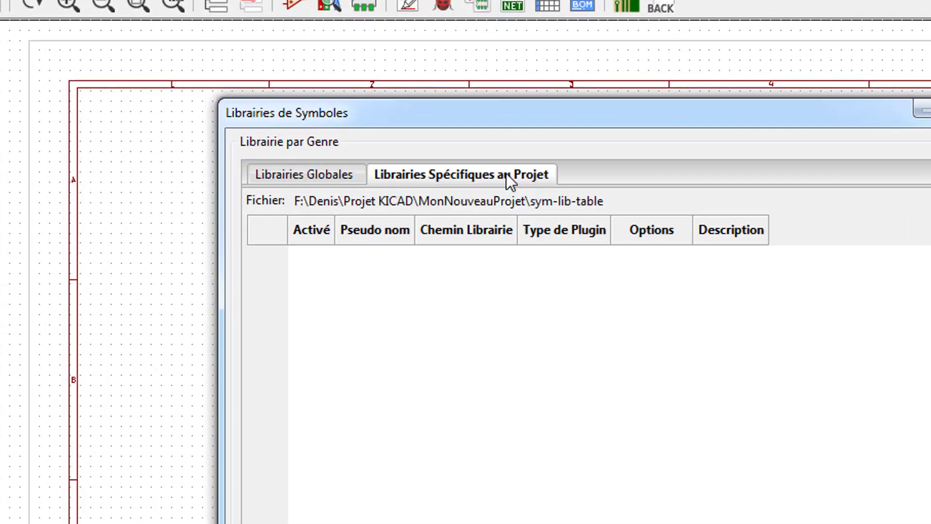
pyautogui.click(301, 176)
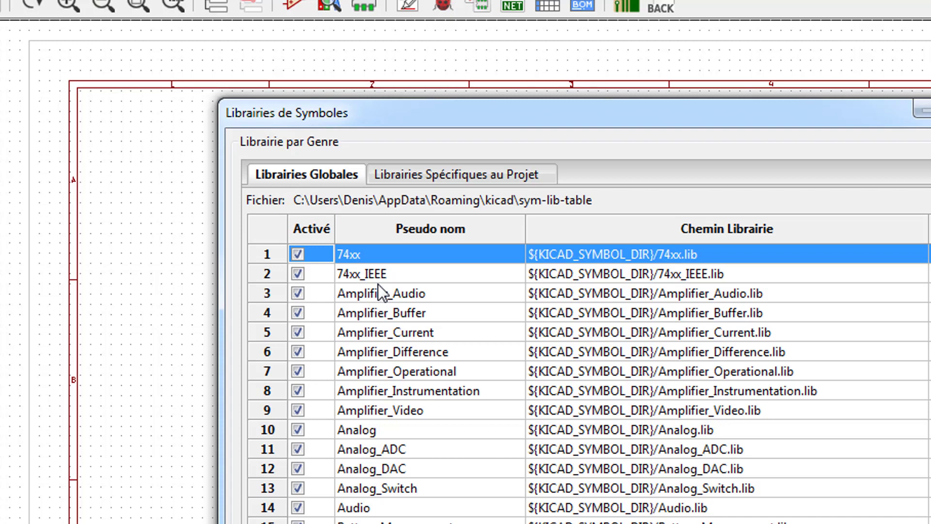
pyautogui.click(467, 173)
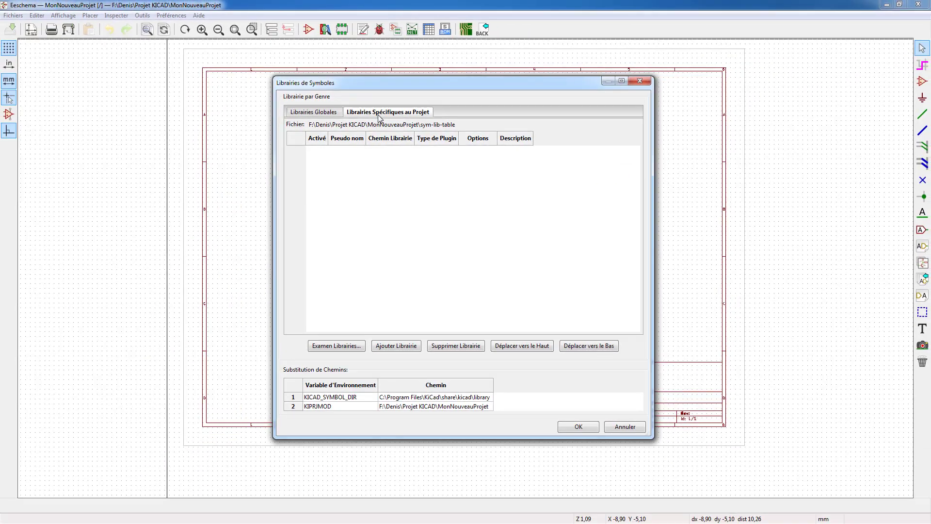
pyautogui.click(624, 427)
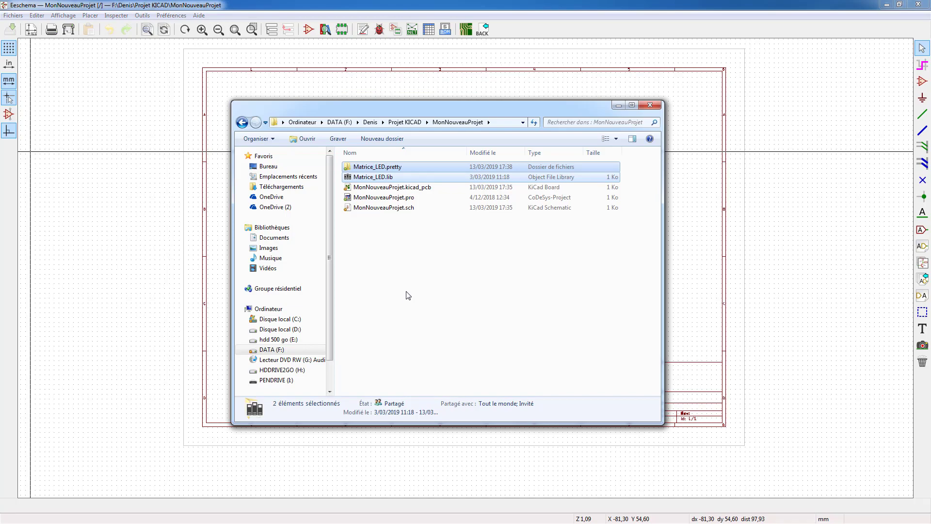
# Inspect the MonNouveauProjet folder and the contents of its Matrice_LED.pretty subfolder, then close the file window.
pyautogui.click(383, 187)
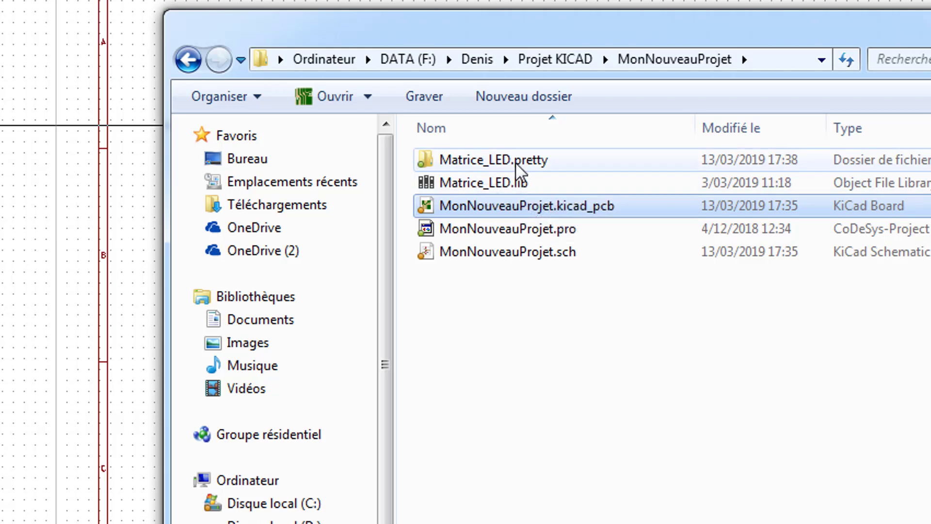
pyautogui.doubleClick(515, 161)
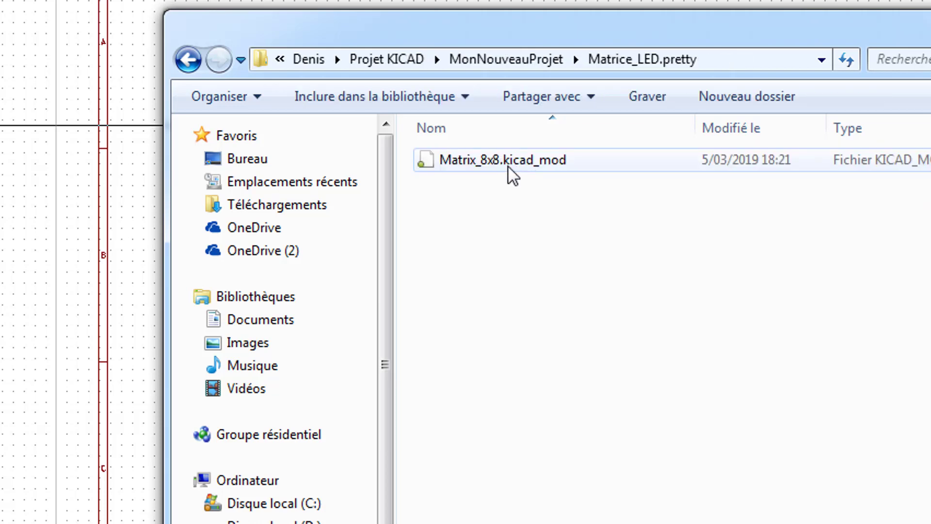
pyautogui.click(517, 59)
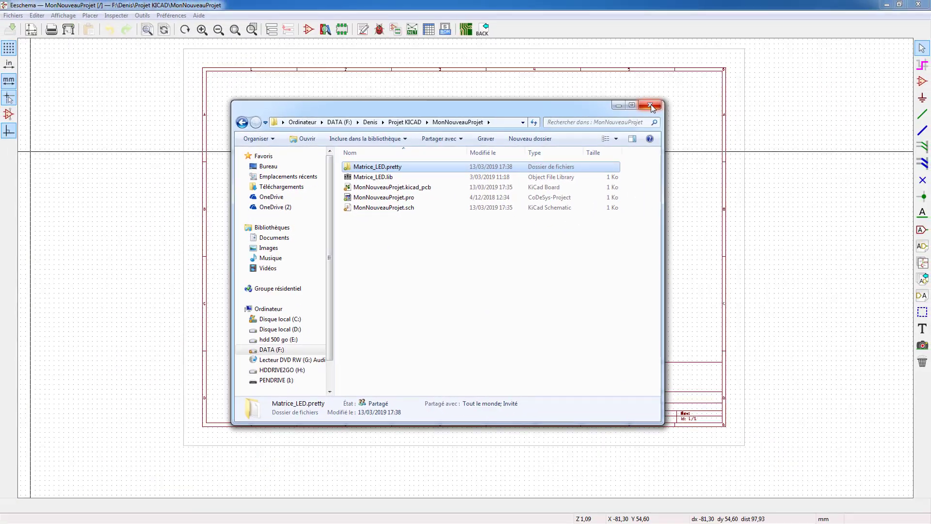
pyautogui.click(652, 106)
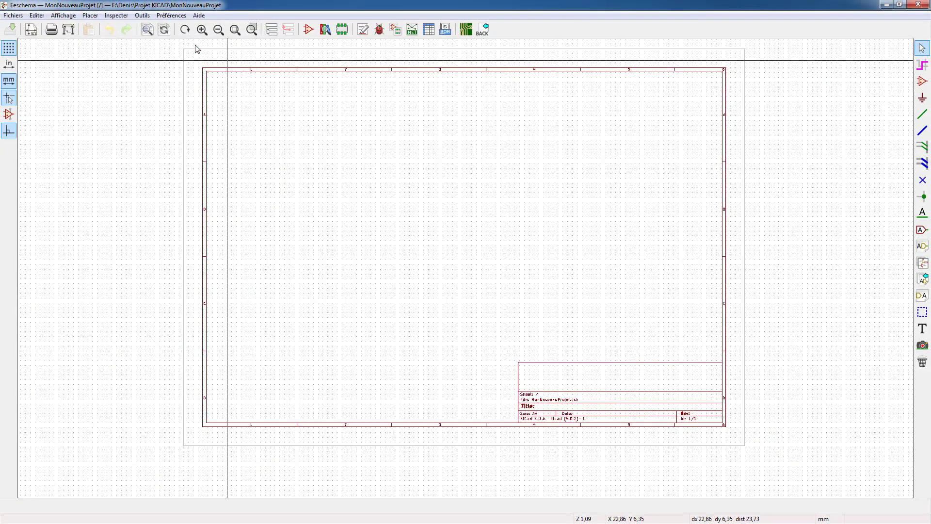
# Add Matrice_LED.lib from the MonNouveauProjet folder to the project-specific symbol libraries and accept the library table.
pyautogui.click(171, 15)
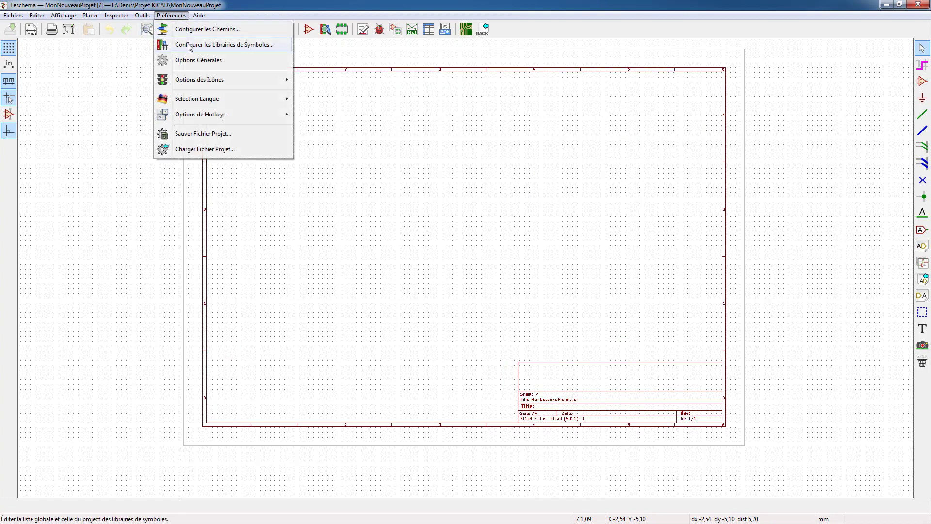
pyautogui.click(189, 46)
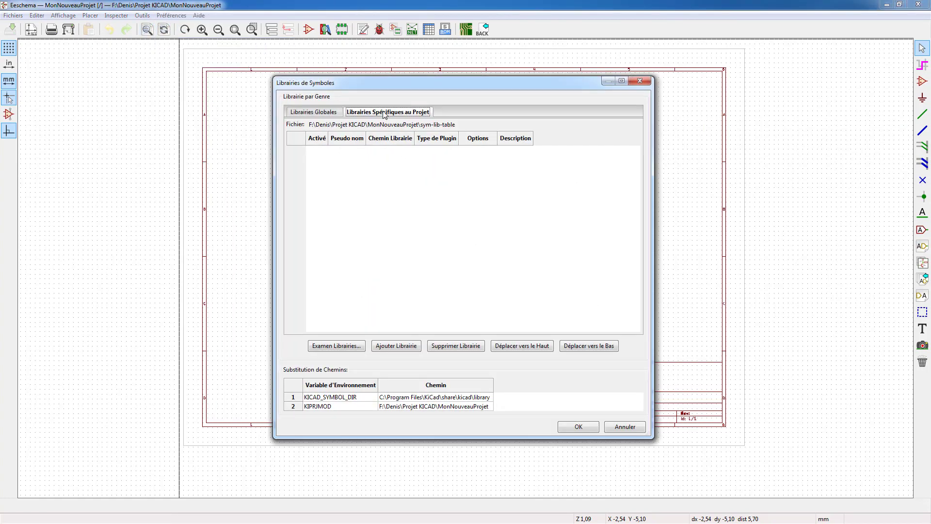
pyautogui.click(333, 116)
pyautogui.click(360, 115)
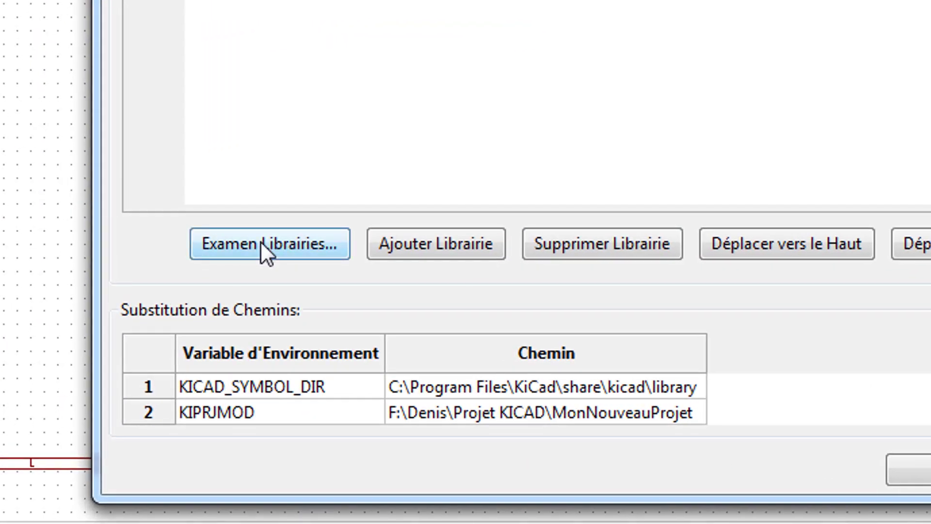
pyautogui.click(260, 241)
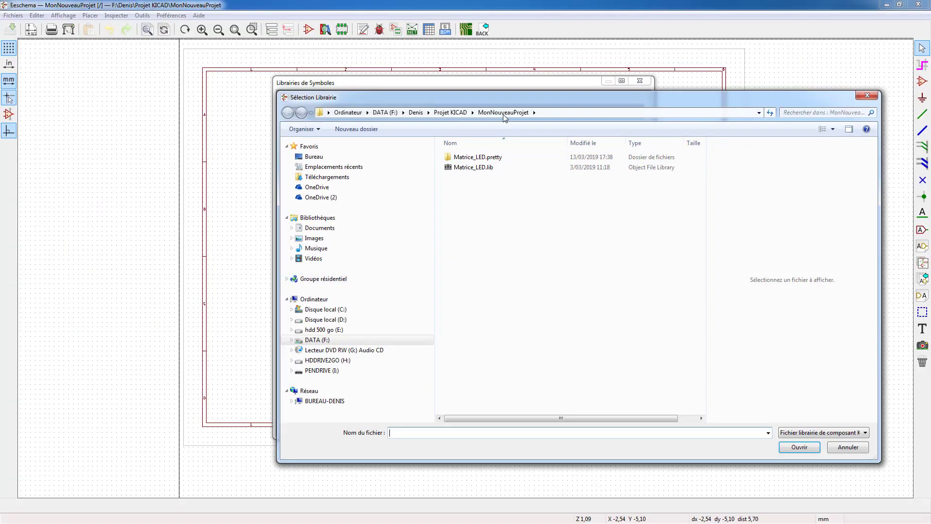
pyautogui.moveTo(481, 97); pyautogui.dragTo(439, 95)
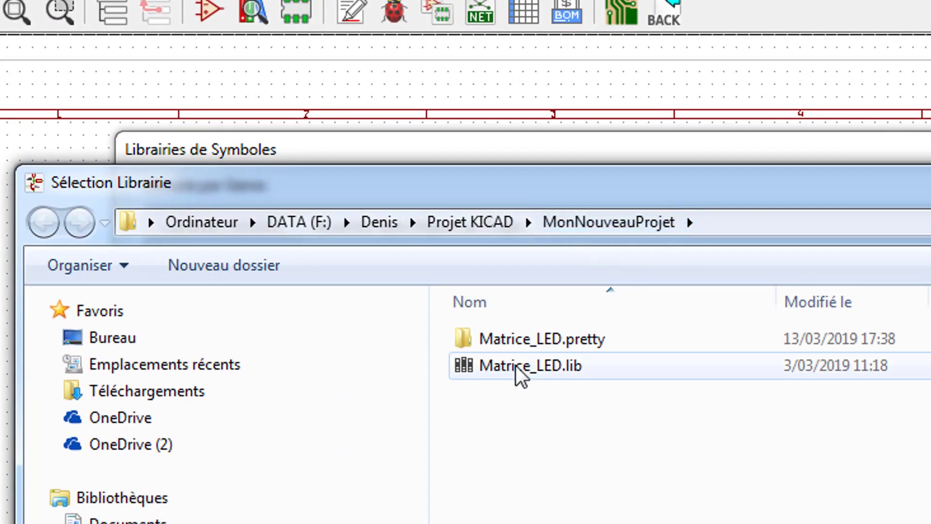
pyautogui.click(516, 367)
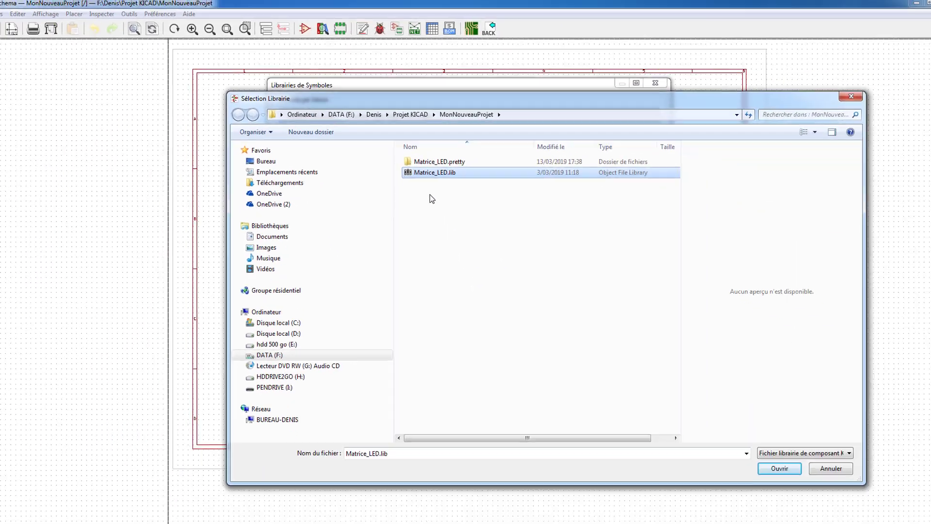
pyautogui.click(780, 468)
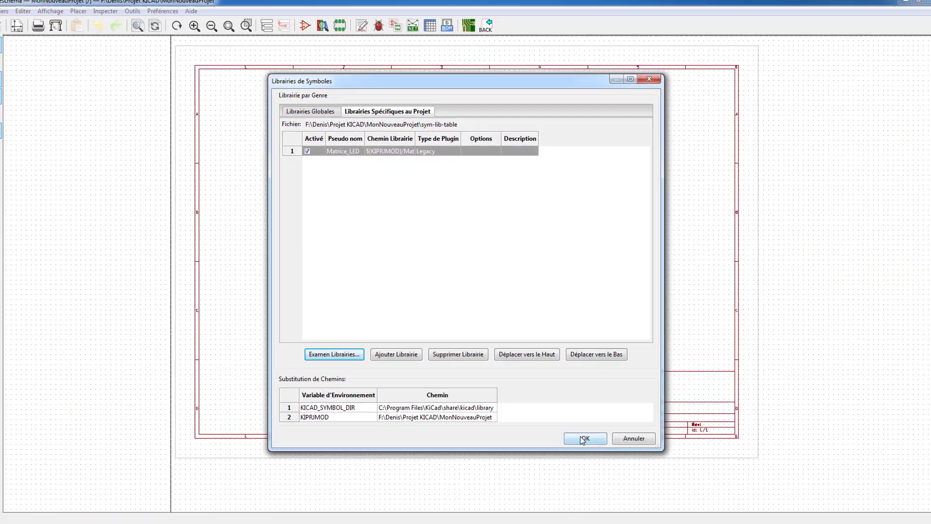
pyautogui.click(576, 428)
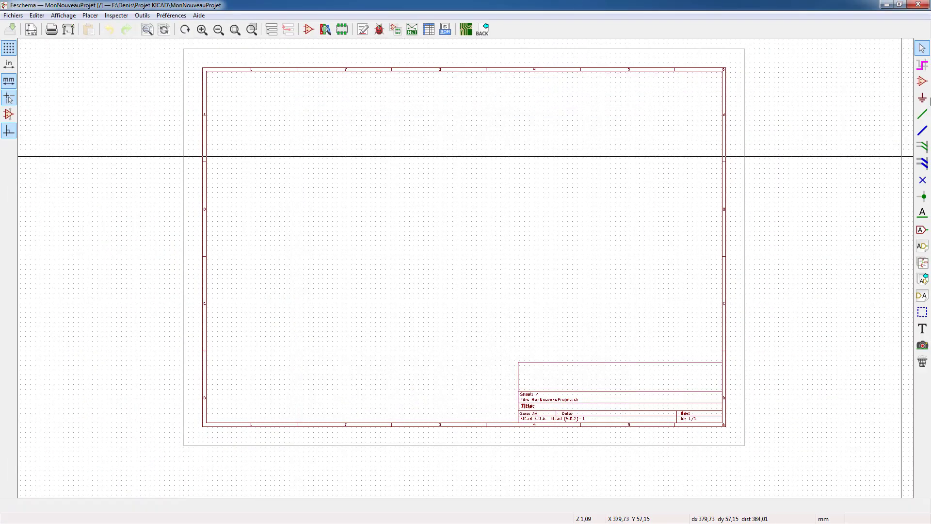
# Search the symbols for "Matr" and place Matrix_8x8 from the Matrice_LED library in the left half of the schematic sheet.
pyautogui.click(925, 83)
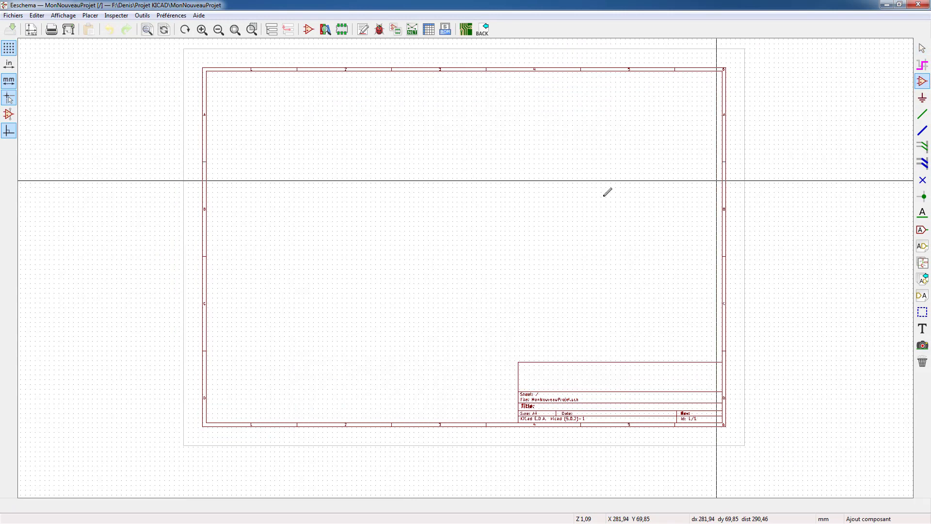
pyautogui.click(352, 140)
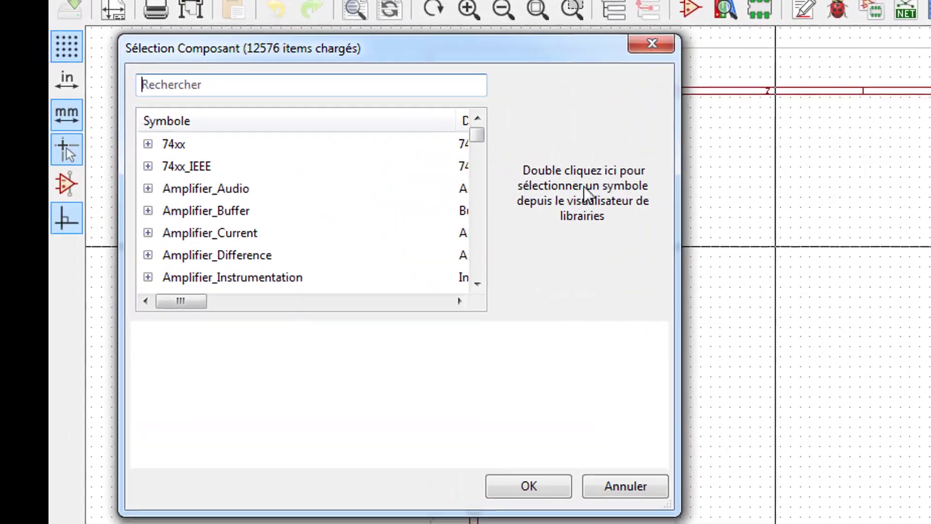
pyautogui.moveTo(456, 121); pyautogui.dragTo(381, 122)
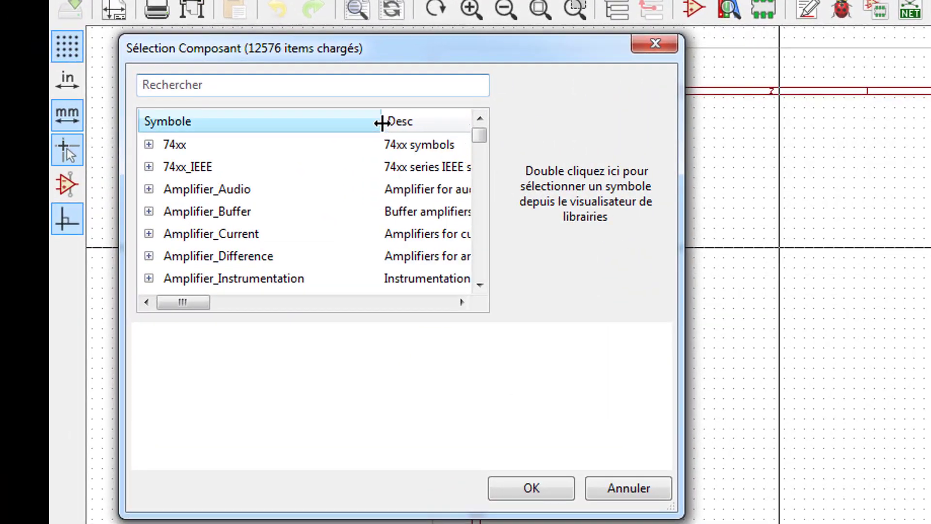
pyautogui.moveTo(333, 50); pyautogui.dragTo(582, 108)
pyautogui.click(462, 144)
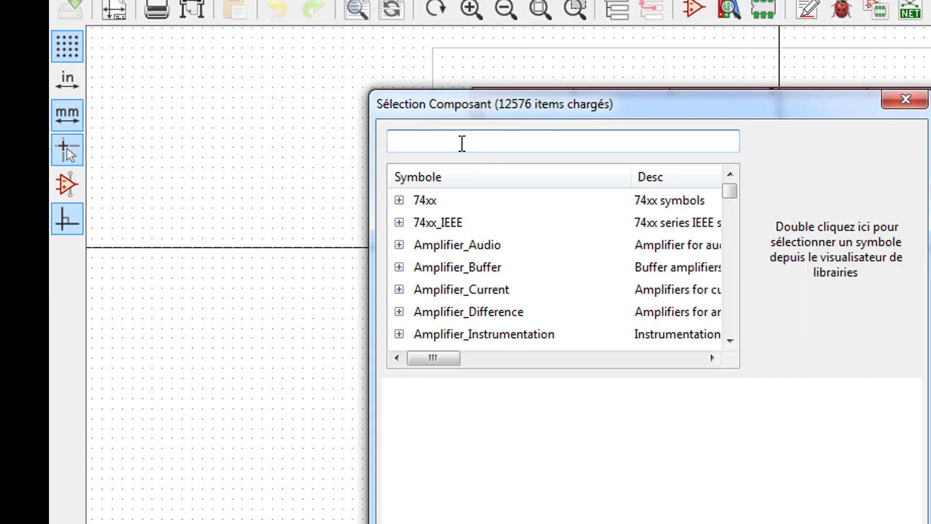
pyautogui.write('Matr')
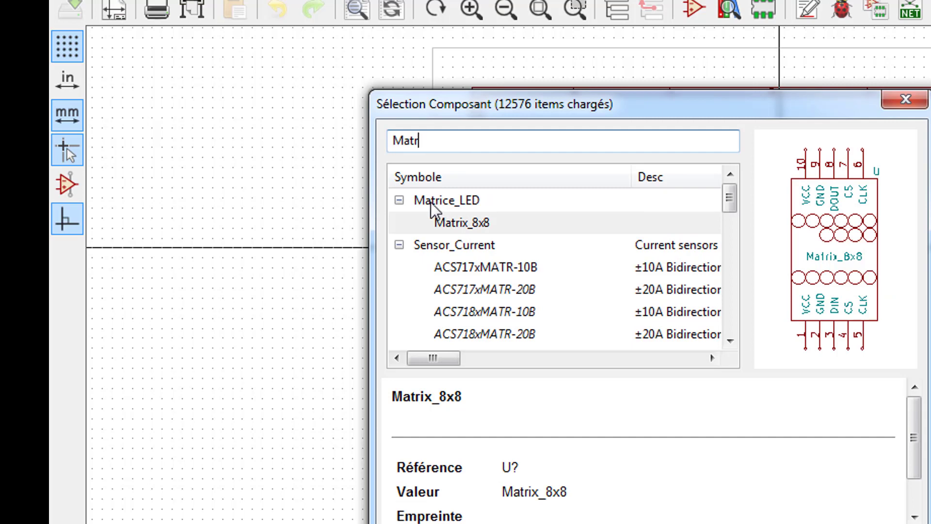
pyautogui.click(459, 226)
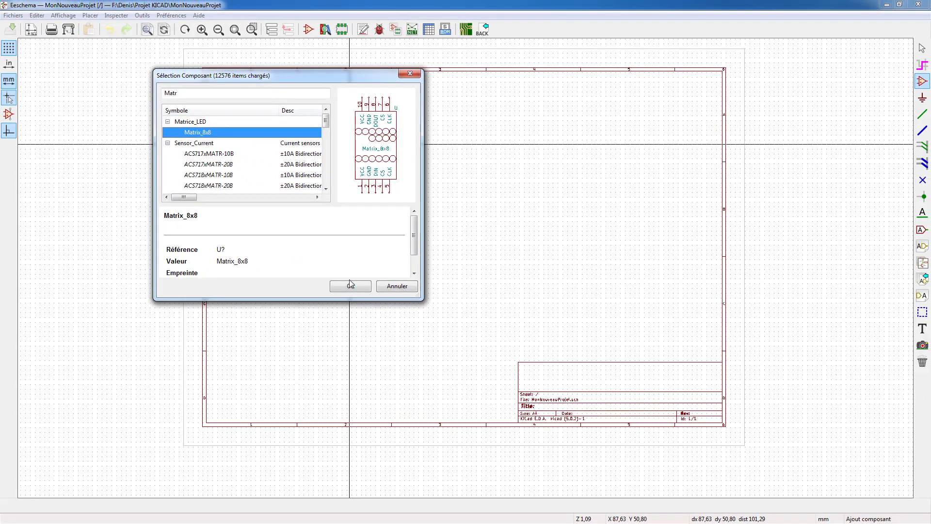
pyautogui.click(350, 286)
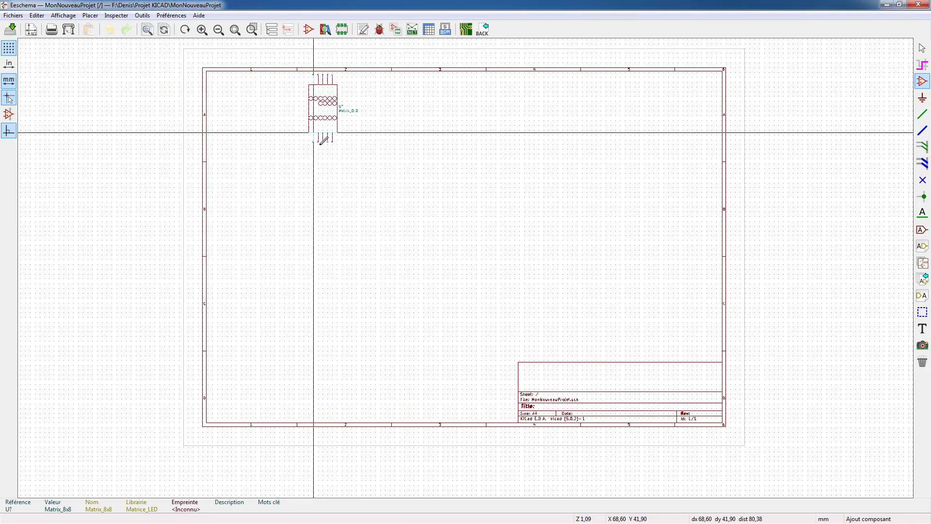
pyautogui.click(306, 228)
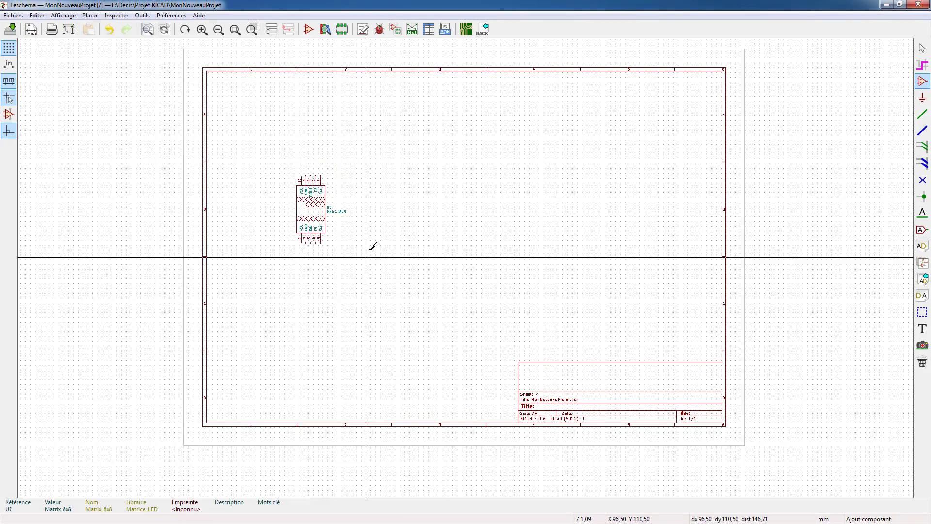
# Place a second Matrix_8x8 symbol to the right of the first, level with it, and end symbol placement.
pyautogui.click(379, 239)
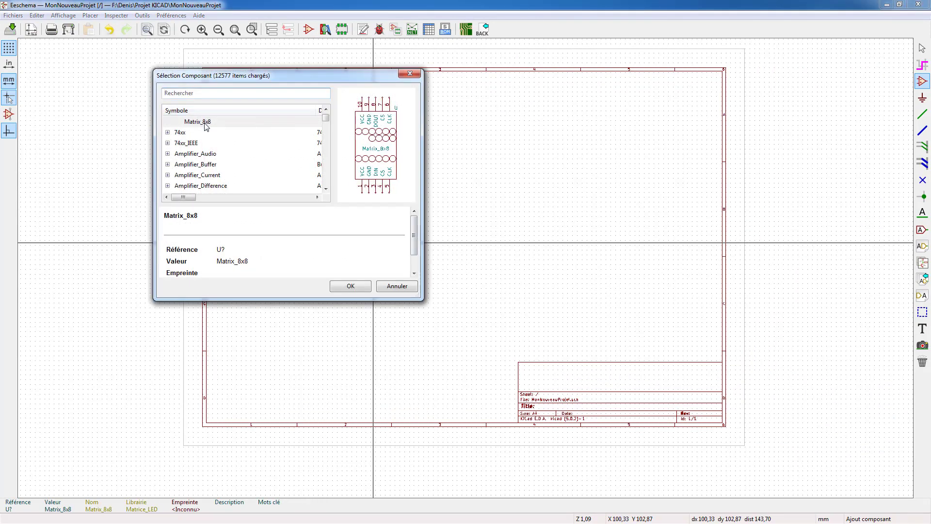
pyautogui.press('Return')
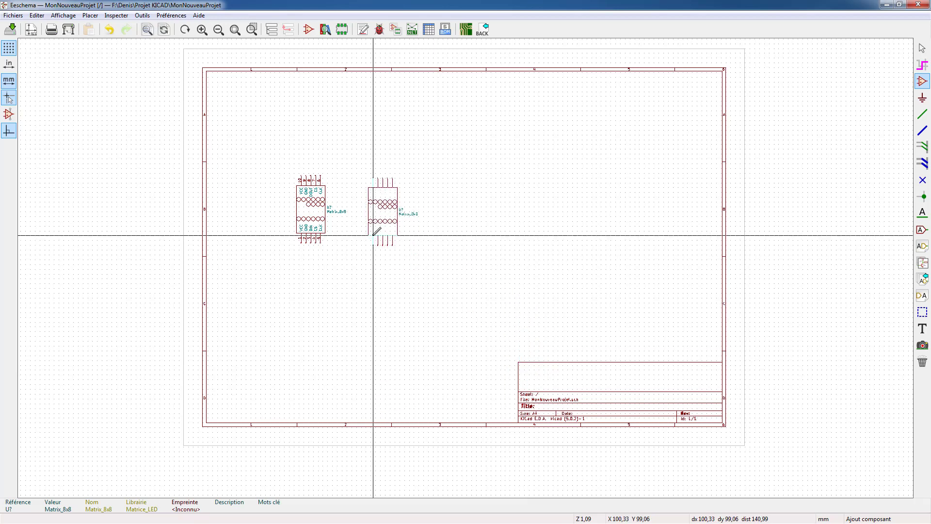
pyautogui.click(373, 237)
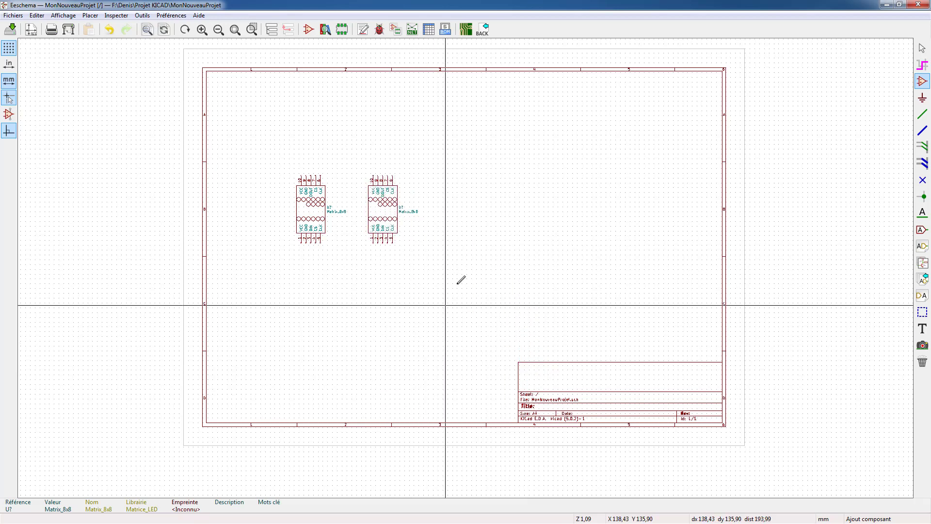
pyautogui.press('Escape')
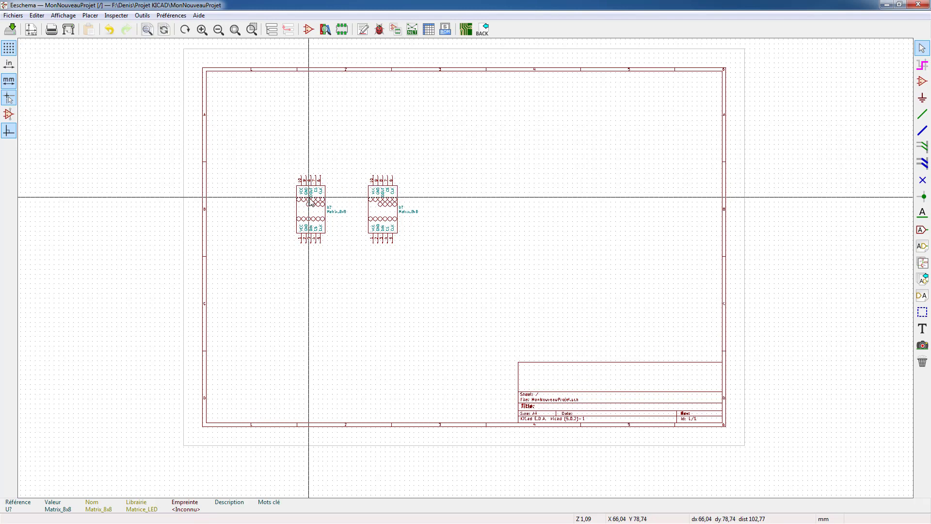
# Wire VCC pin 1 of the left Matrix_8x8 to VCC pin 1 of the right Matrix_8x8, routed below the symbols.
pyautogui.click(922, 114)
pyautogui.scroll(5, 393, 262)
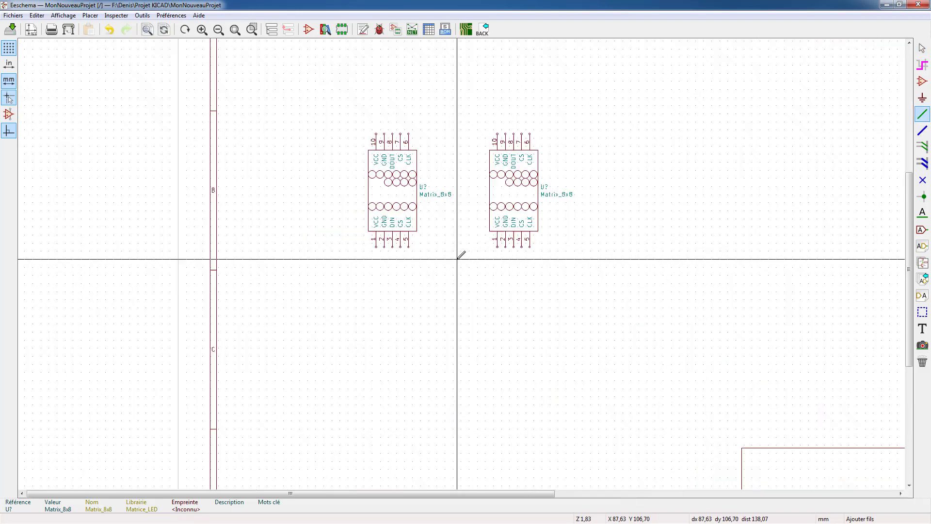
pyautogui.click(295, 236)
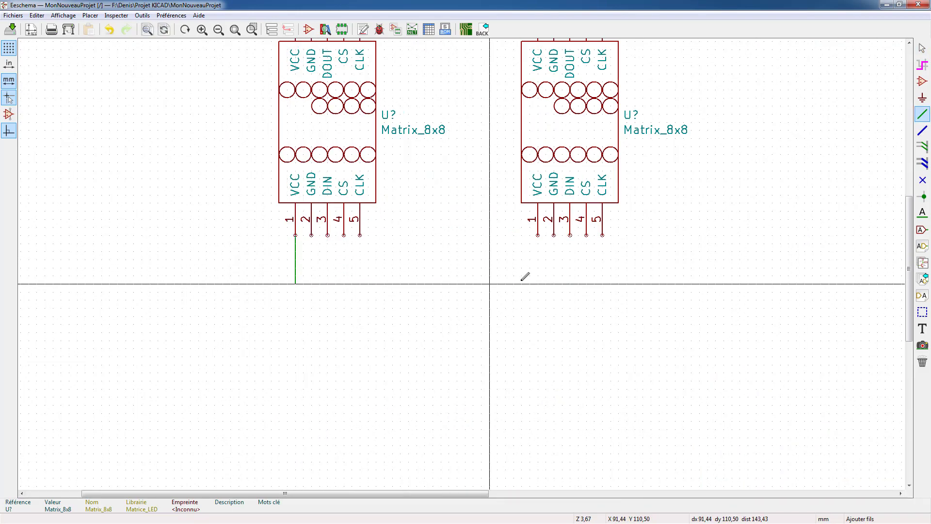
pyautogui.click(538, 283)
pyautogui.click(537, 236)
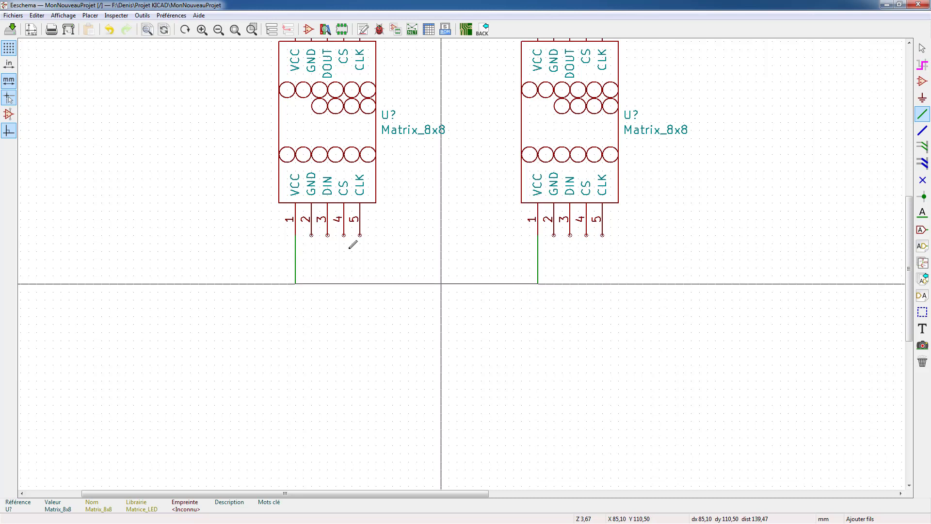
# Wire GND pin 2 of the left Matrix_8x8 to GND pin 2 of the right one, routed just above the VCC wire.
pyautogui.click(312, 235)
pyautogui.click(311, 275)
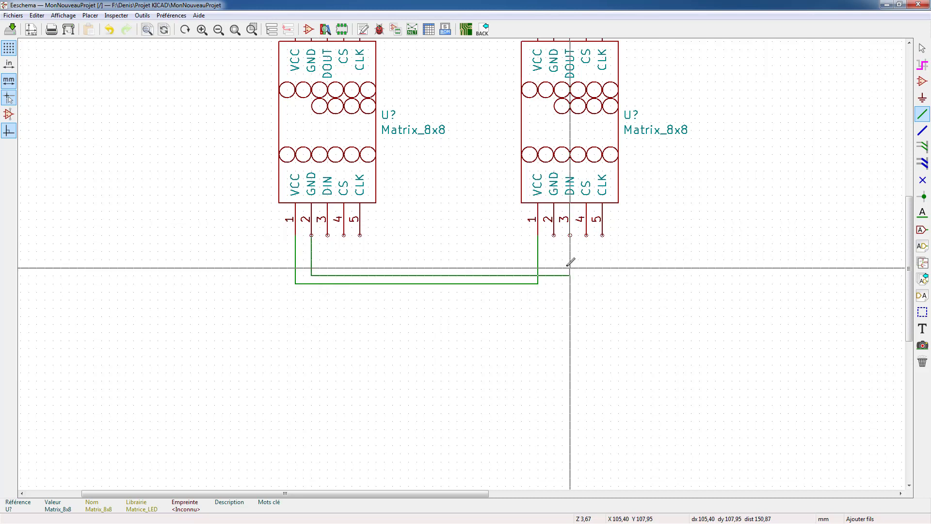
pyautogui.click(554, 235)
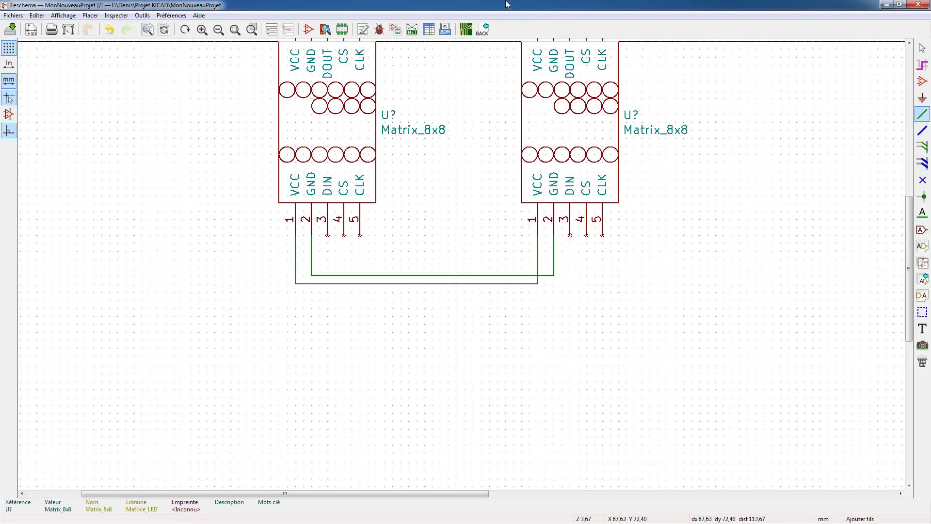
# Generate the Pcbnew netlist as MonNouveauProjet.net in the MonNouveauProjet folder and number the symbols with the default annotation options.
pyautogui.moveTo(911, 212); pyautogui.dragTo(917, 151)
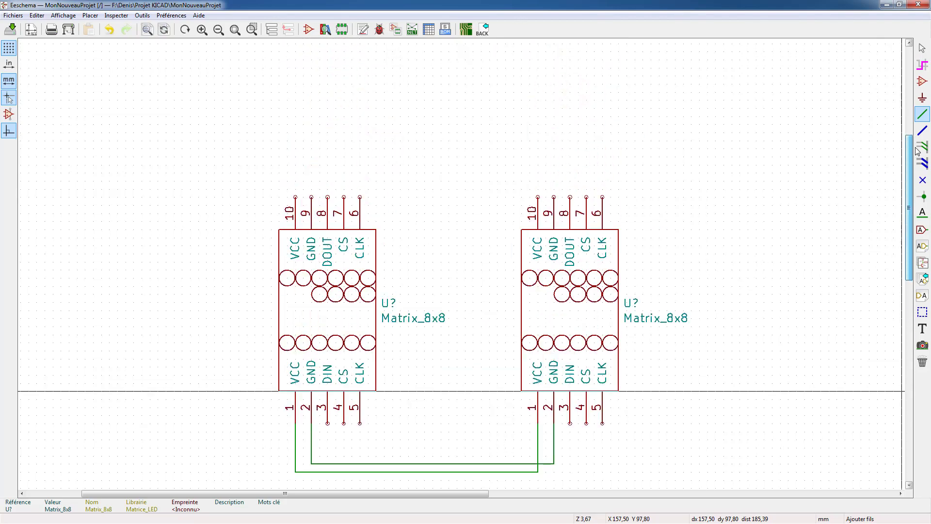
pyautogui.click(412, 29)
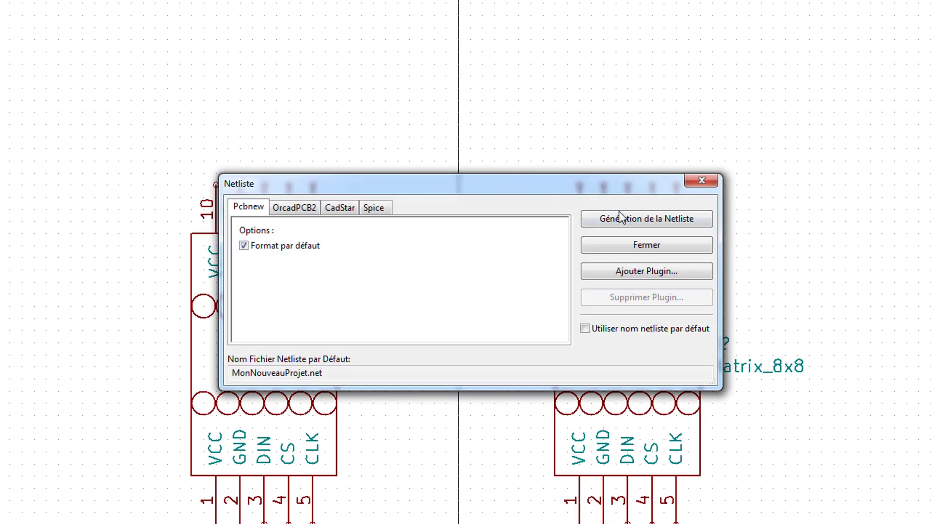
pyautogui.click(632, 218)
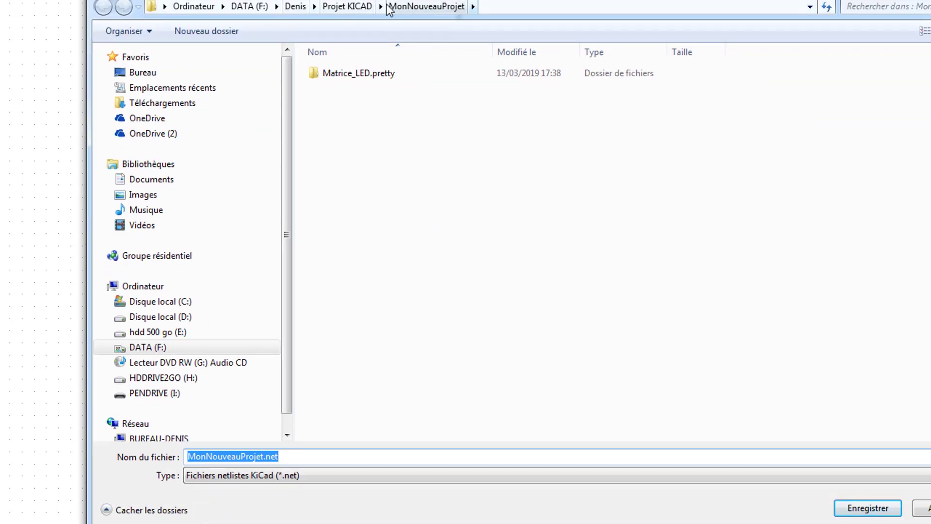
pyautogui.click(873, 509)
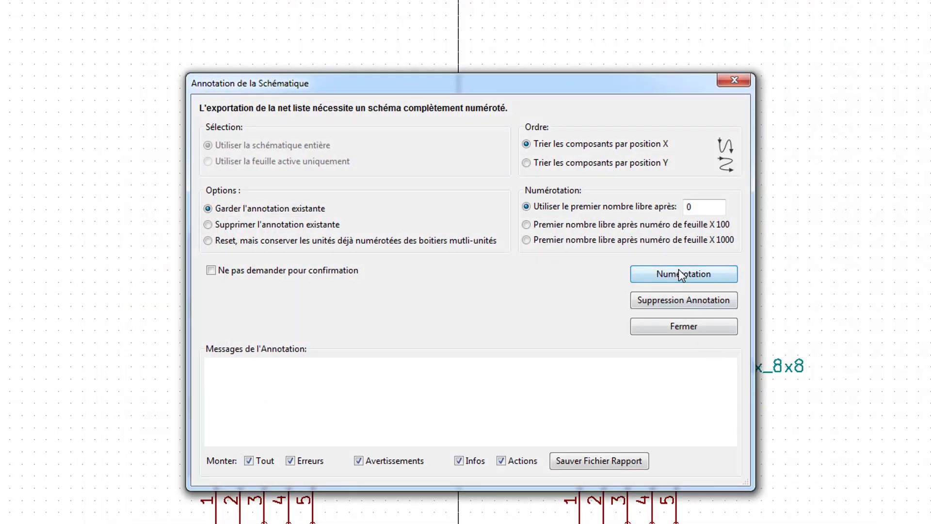
pyautogui.click(679, 272)
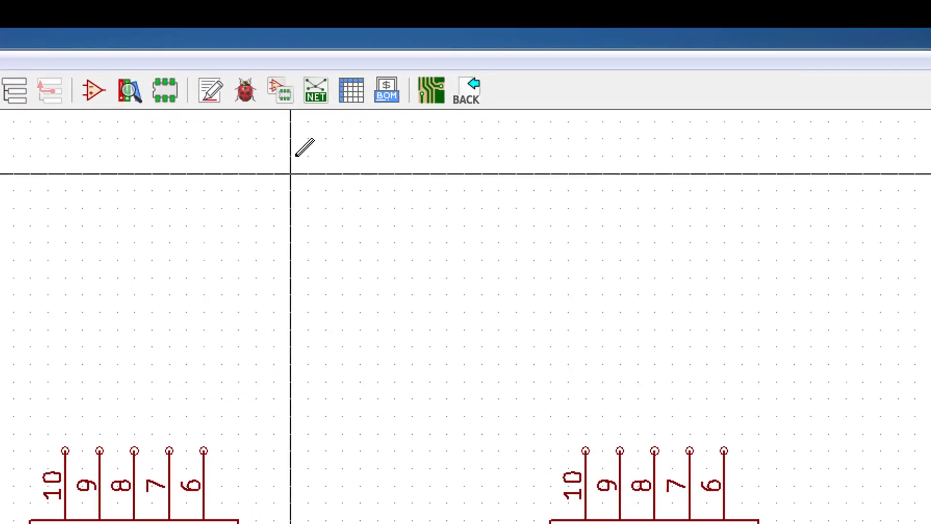
# Open the footprint assignment and look through the available footprint libraries, including Button_Switch_THT.
pyautogui.click(272, 97)
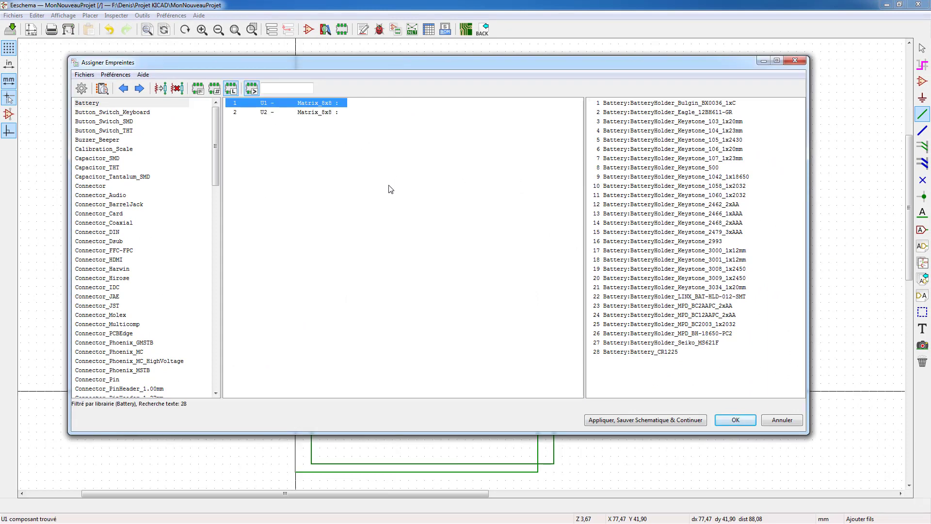
pyautogui.click(112, 131)
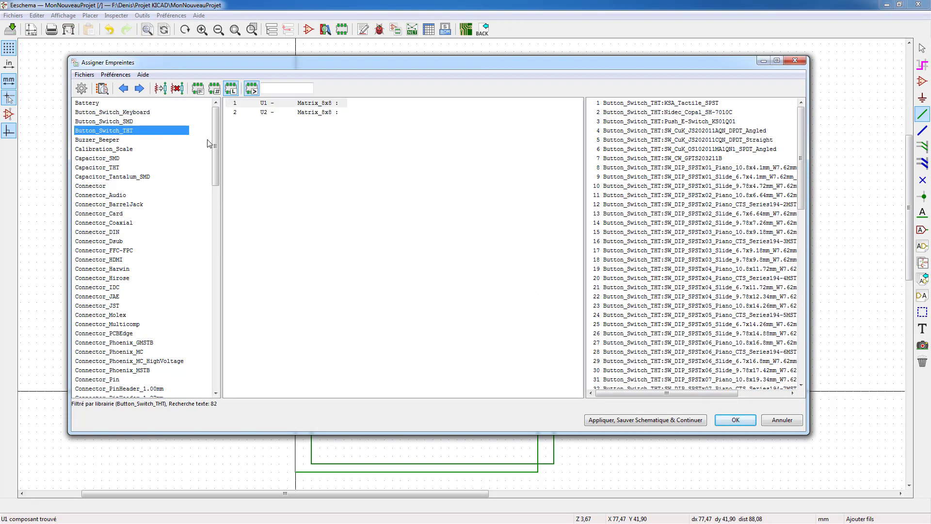
pyautogui.moveTo(215, 130)
pyautogui.mouseDown()
pyautogui.moveTo(215, 194)
pyautogui.moveTo(211, 129)
pyautogui.mouseUp()
pyautogui.scroll(1, 210, 128)
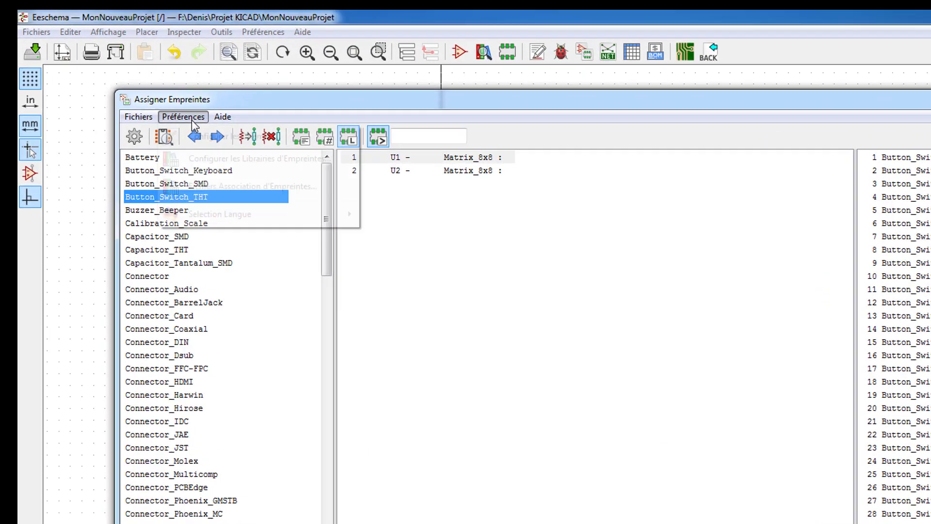
# Add Matrice_LED.pretty from the MonNouveauProjet folder to the project-specific footprint libraries and accept the library table.
pyautogui.click(116, 75)
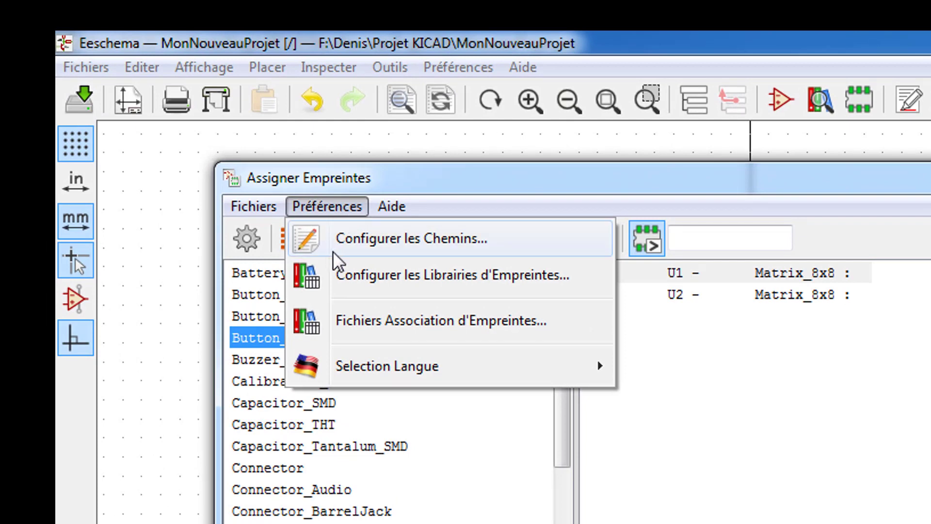
pyautogui.click(364, 276)
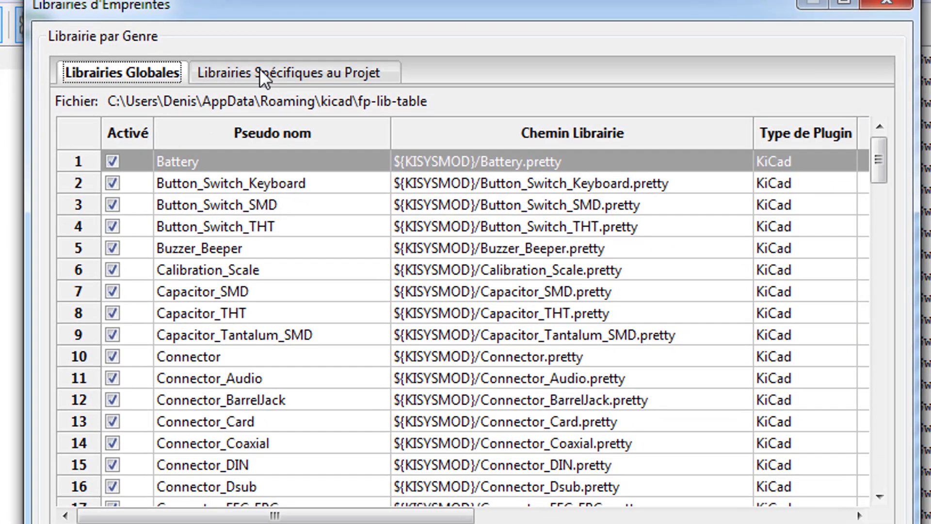
pyautogui.click(846, 291)
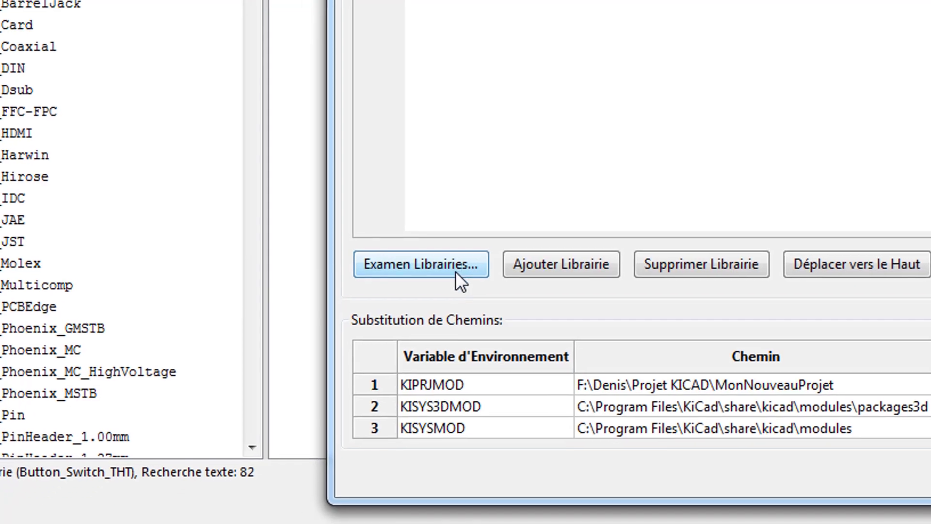
pyautogui.click(433, 291)
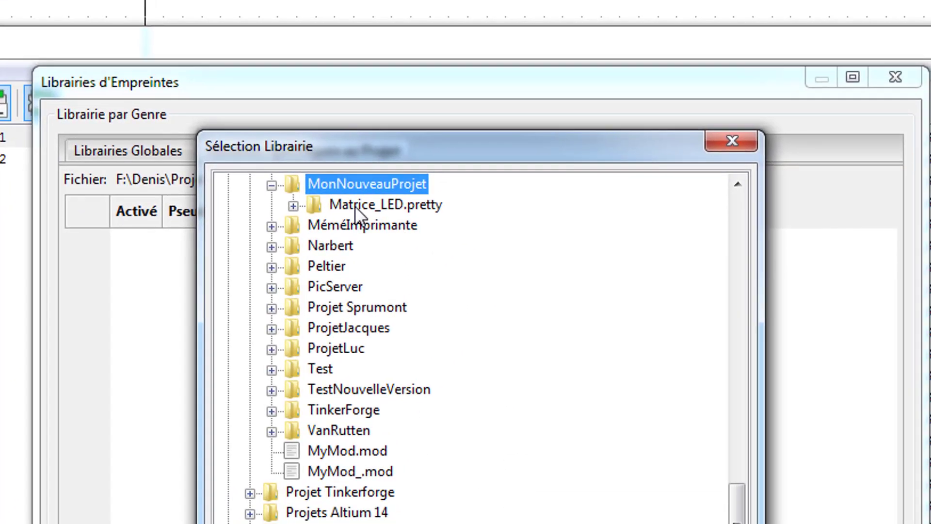
pyautogui.click(354, 206)
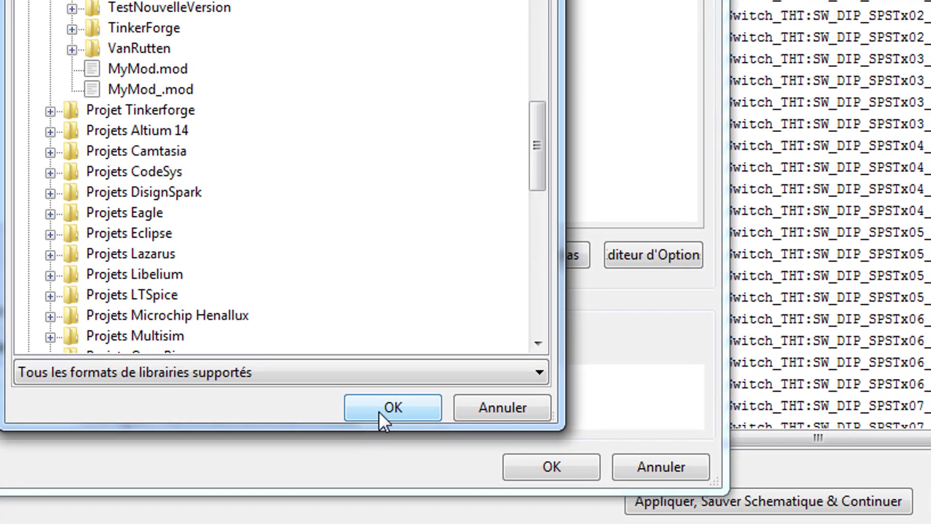
pyautogui.click(388, 434)
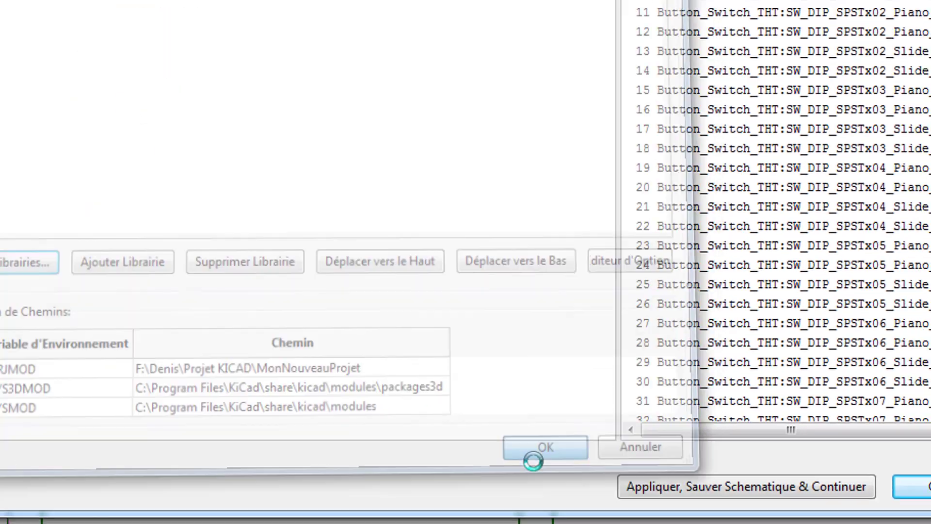
pyautogui.click(534, 469)
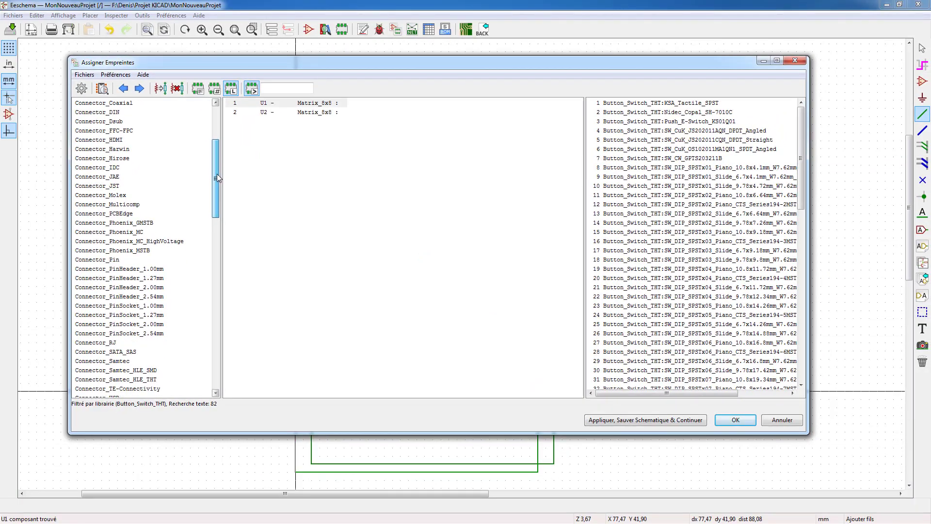
# Assign the Matrice_LED:Matrix_8x8 footprint to U1 and U2, then save the assignments to the schematic and close the assignment window.
pyautogui.moveTo(216, 178); pyautogui.dragTo(231, 257)
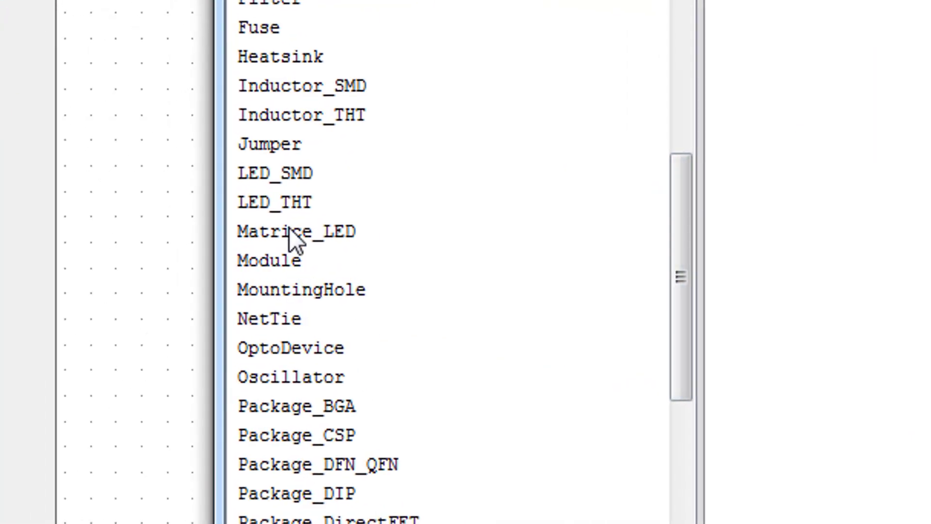
pyautogui.click(286, 228)
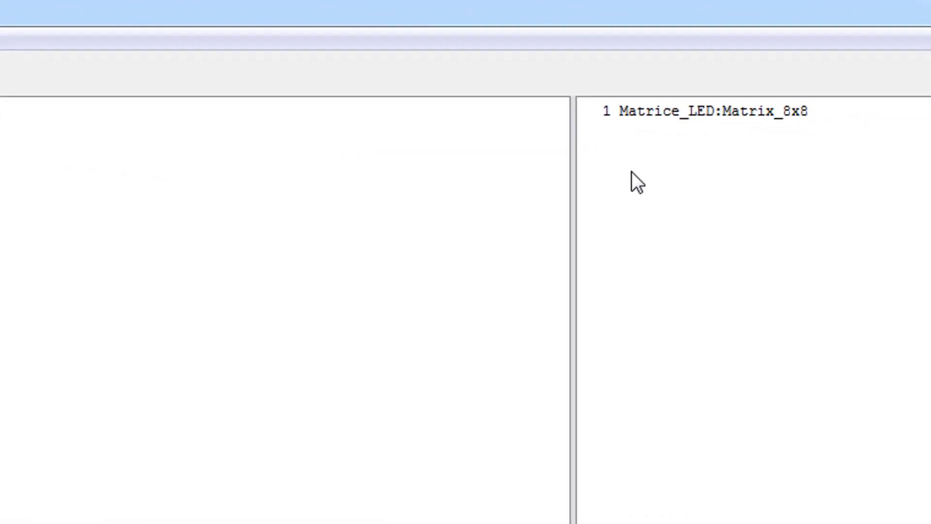
pyautogui.click(646, 110)
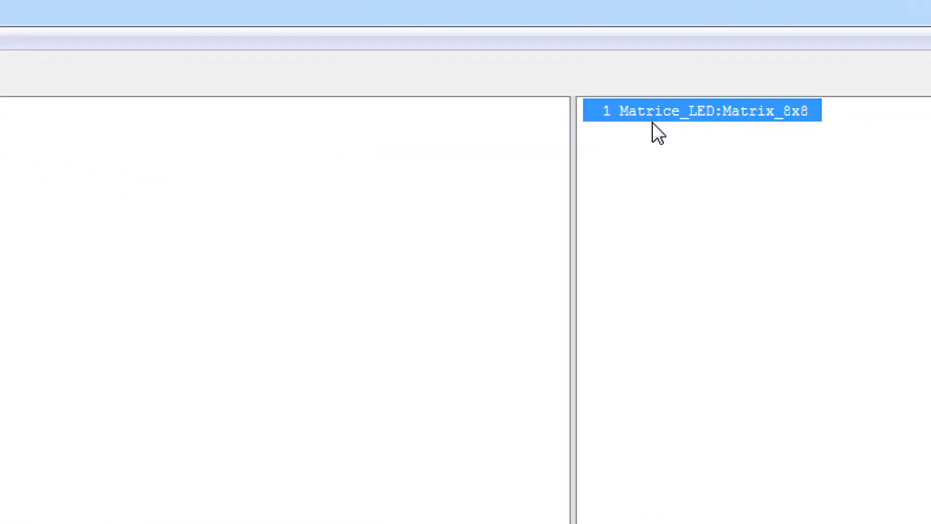
pyautogui.doubleClick(692, 104)
pyautogui.click(692, 107)
pyautogui.doubleClick(717, 108)
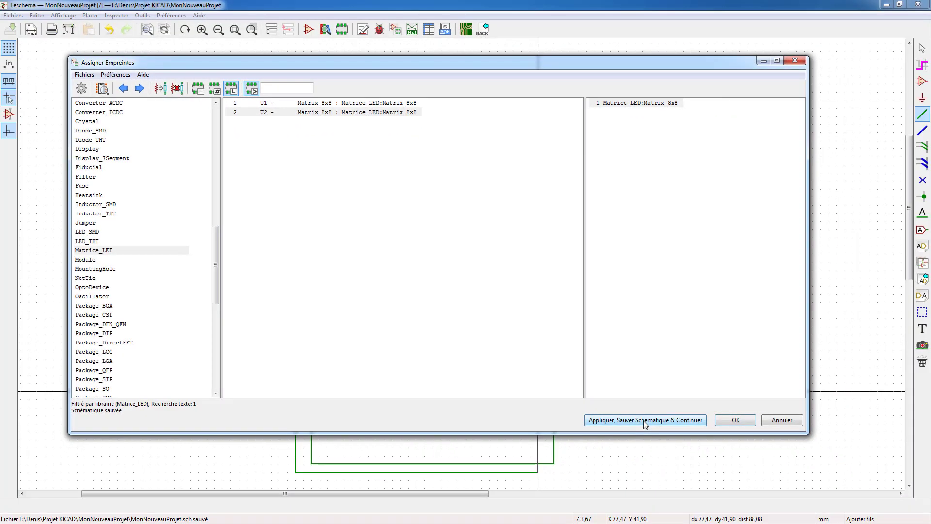
pyautogui.click(645, 421)
pyautogui.click(736, 420)
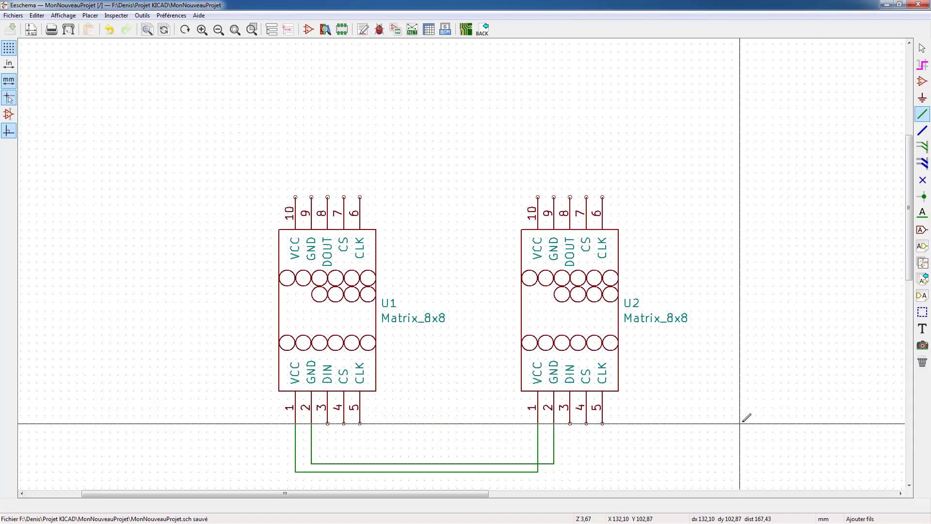
# Leave the schematic for the MonNouveauProjet.kicad_pcb board and load the MonNouveauProjet.net netlist into it.
pyautogui.click(918, 4)
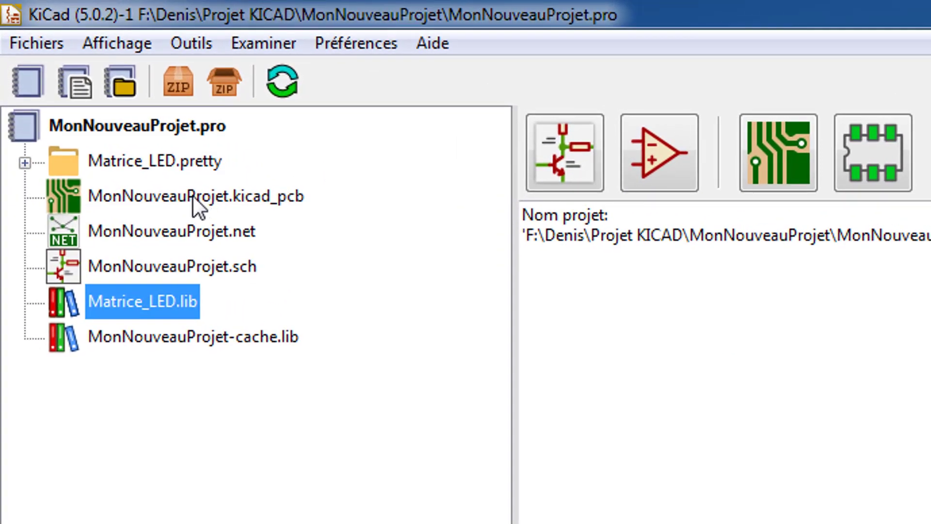
pyautogui.doubleClick(194, 195)
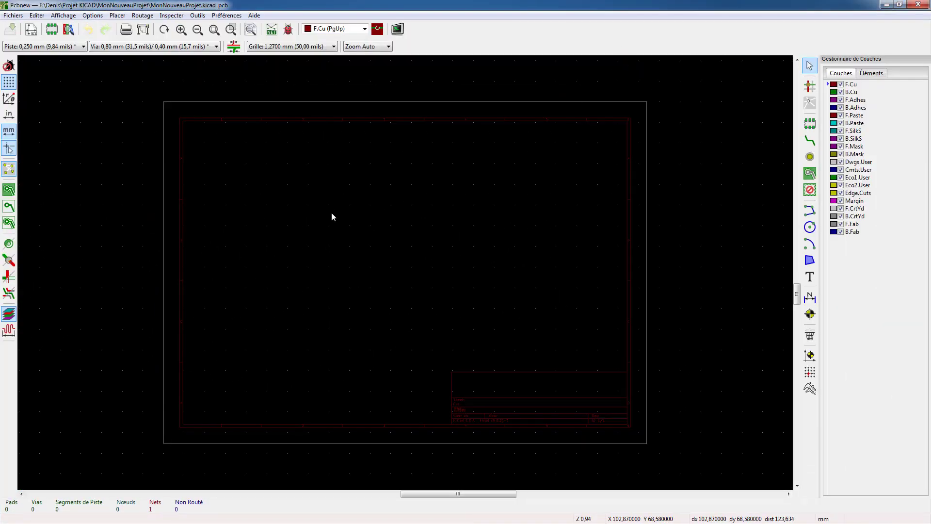
pyautogui.click(451, 48)
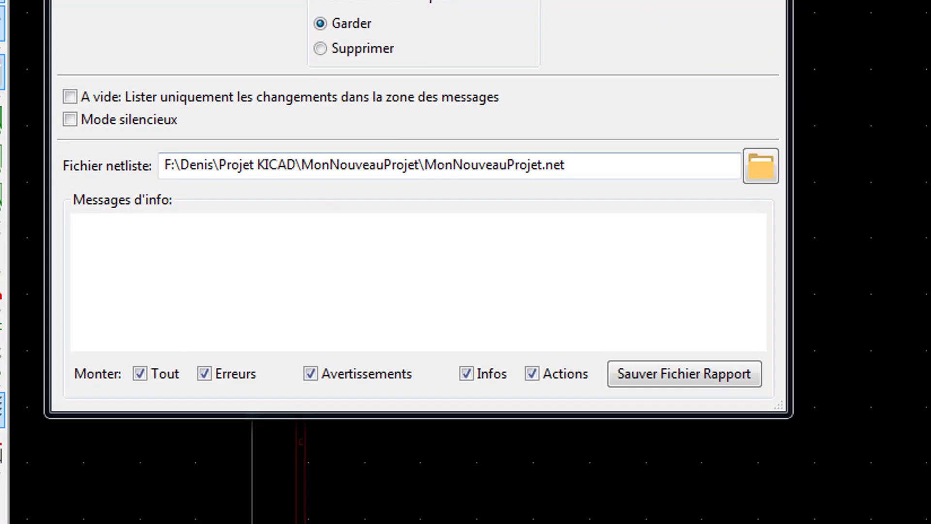
pyautogui.click(702, 170)
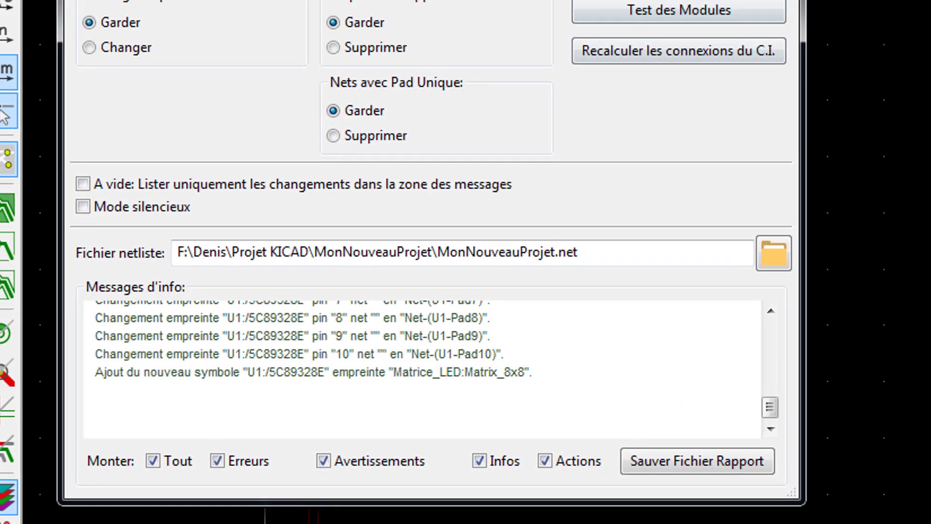
pyautogui.click(657, 113)
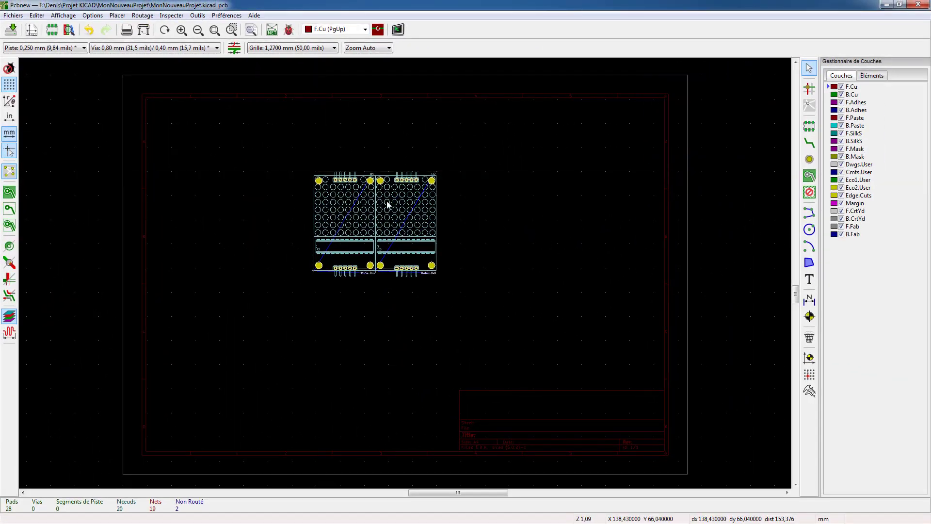
pyautogui.scroll(1, 389, 204)
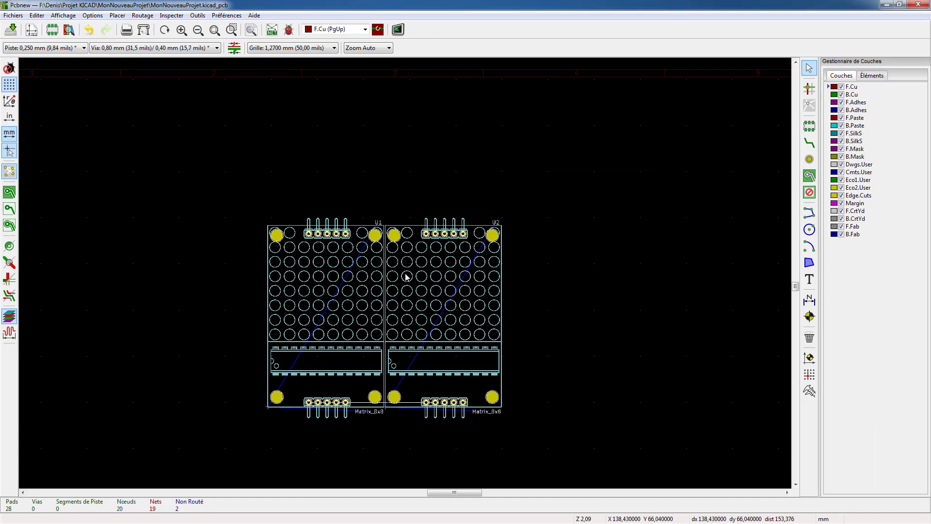